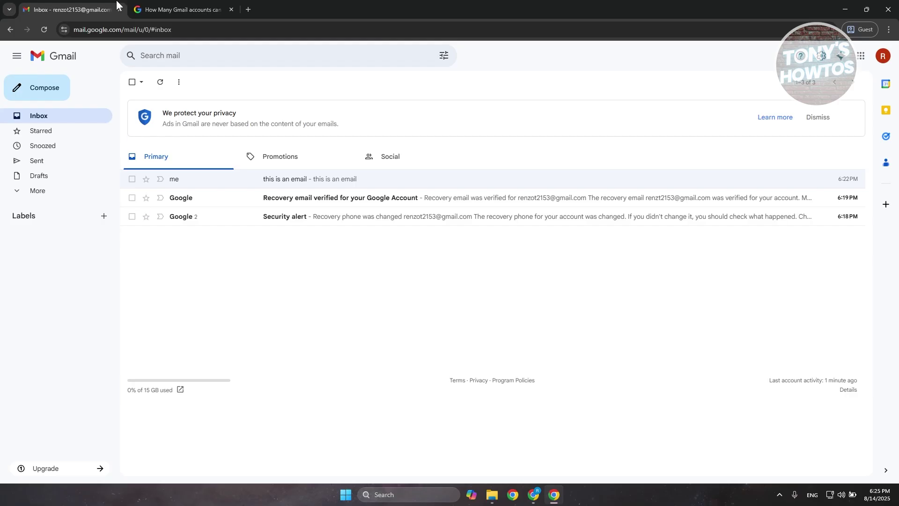
Read the help thread about Gmail account limits, highlighting its question title.
left_click(173, 9)
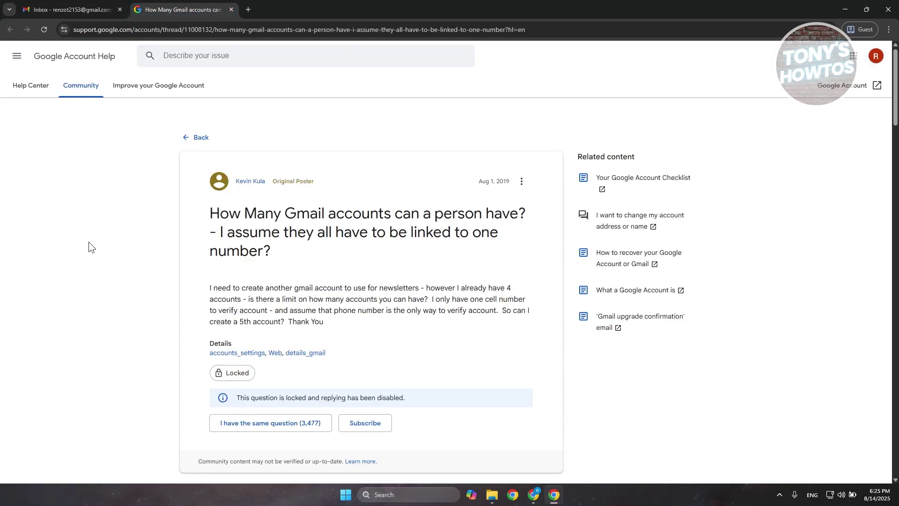
scroll(210, 226, "down", 1)
left_click_drag(206, 167, 541, 164)
scroll(540, 165, "down", 12)
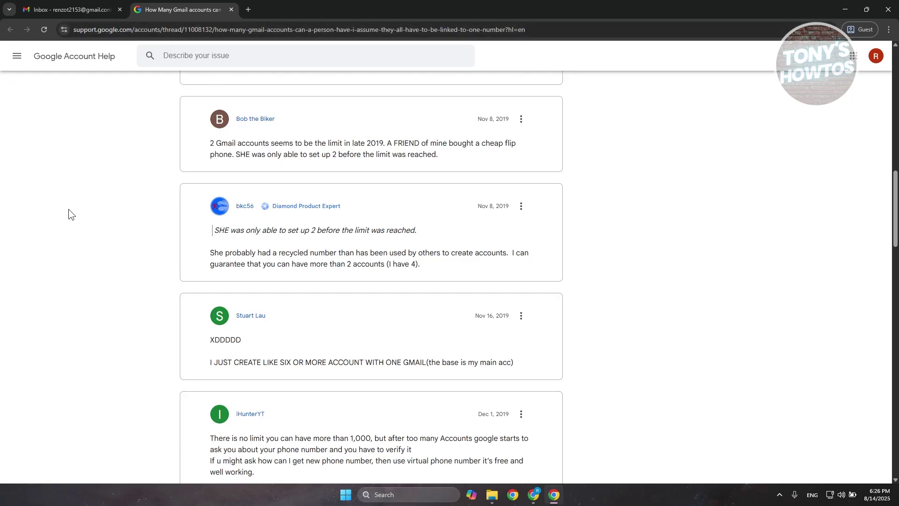
left_click(94, 9)
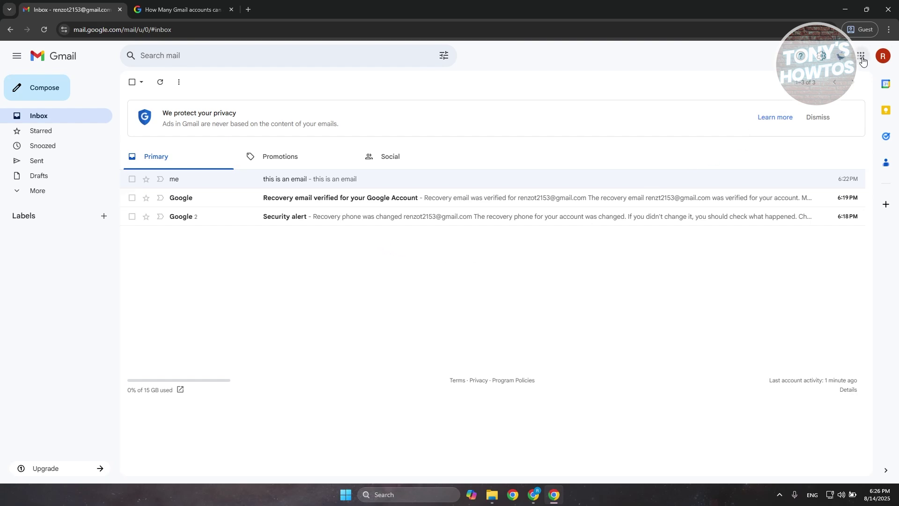
Begin a new Google account for personal use from the account panel, then return to the inbox.
double_click(881, 58)
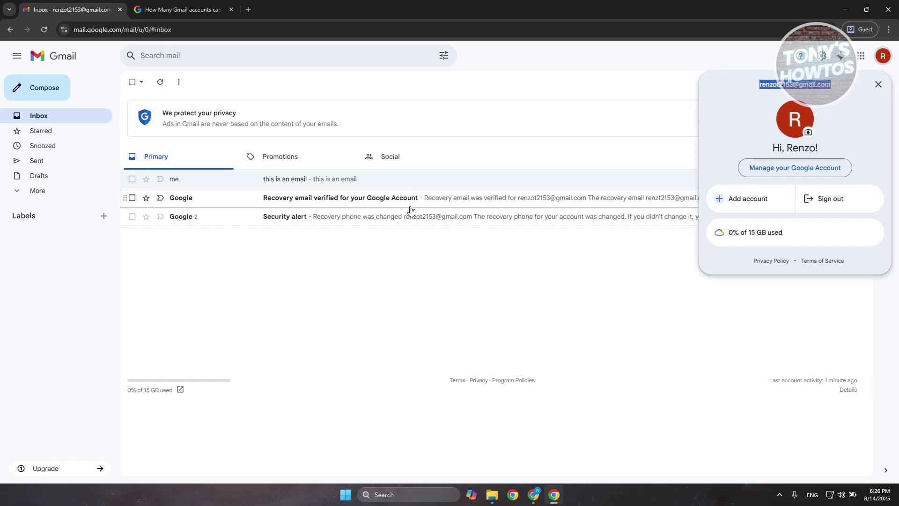
left_click(763, 201)
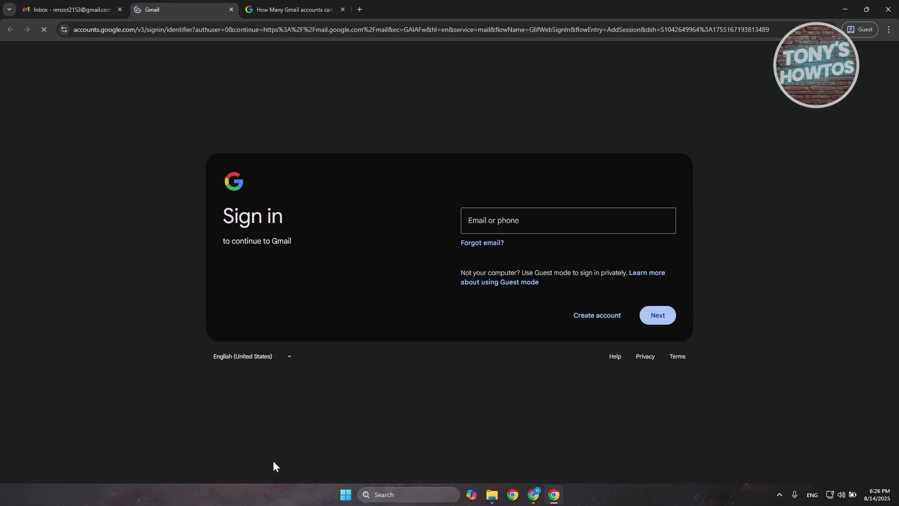
left_click(579, 315)
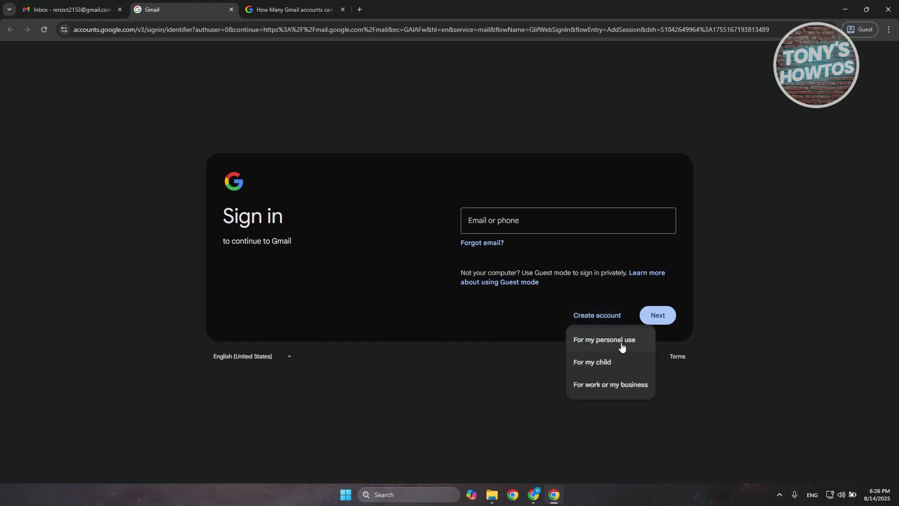
left_click(621, 344)
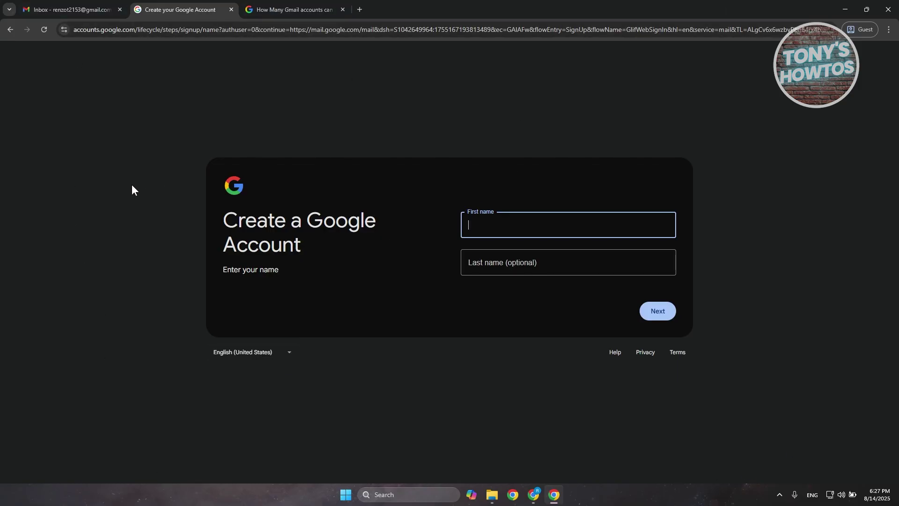
left_click(68, 11)
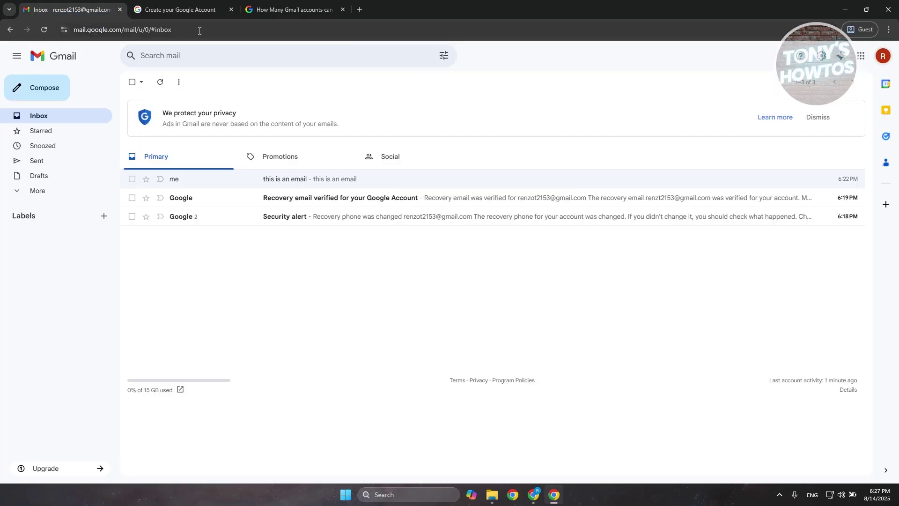
Close the account-creation and help tabs and copy the signed-in address from the account panel.
left_click(231, 9)
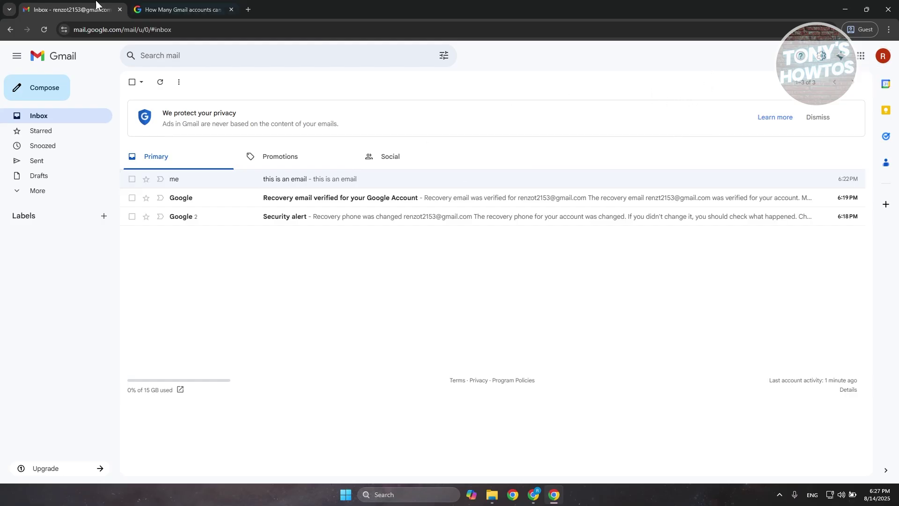
left_click(883, 56)
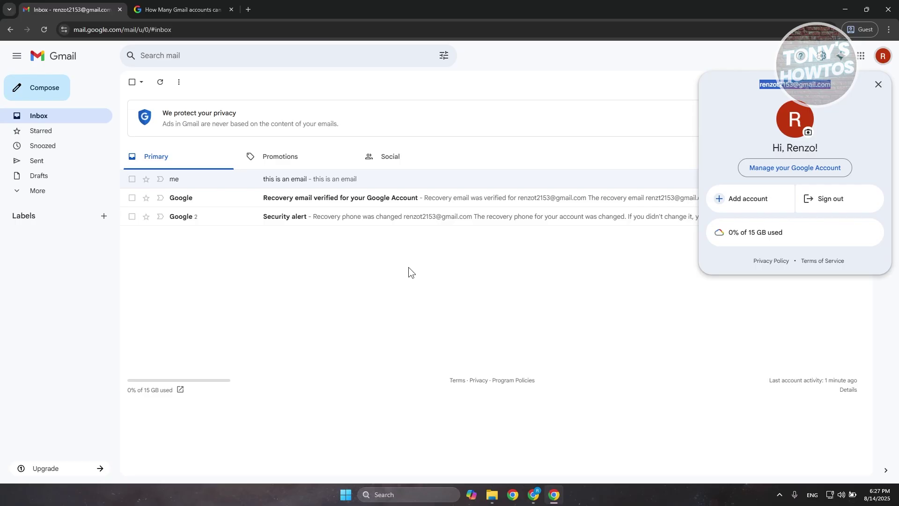
left_click(231, 10)
right_click(788, 92)
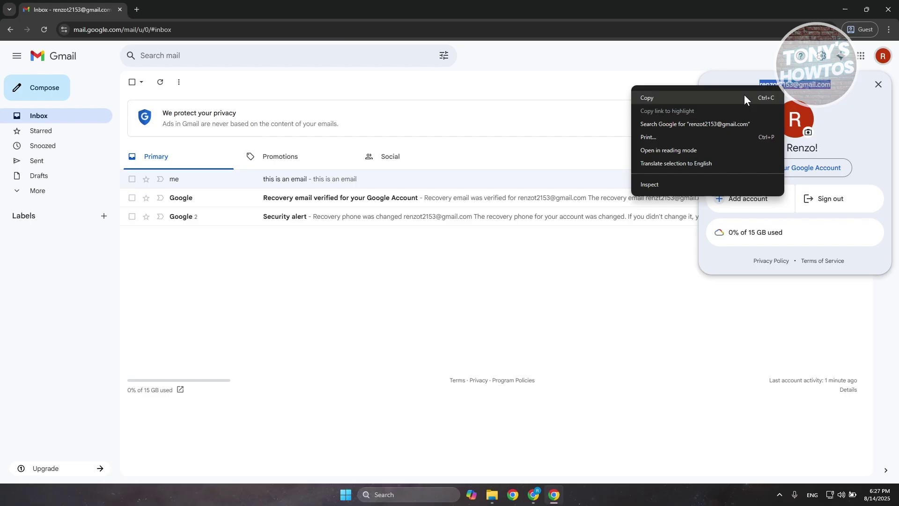
left_click(710, 95)
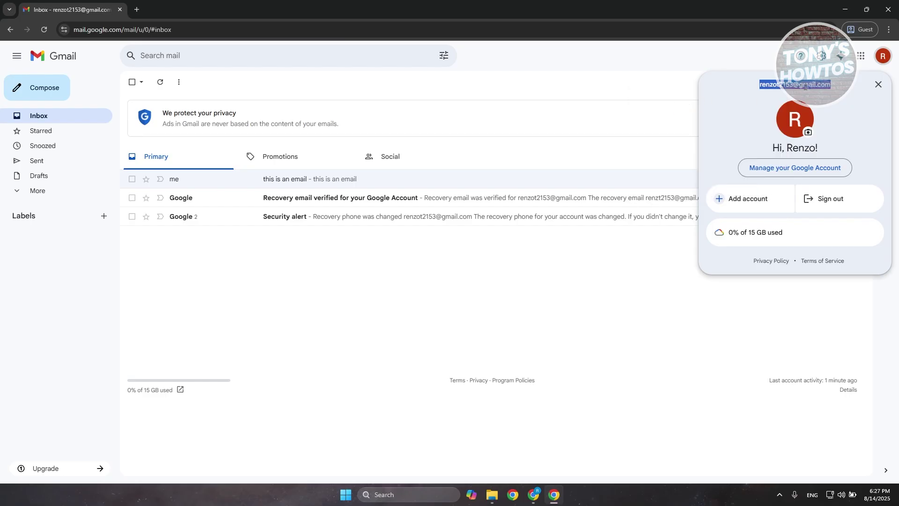
In a new tab, turn the pasted address into its +firstemail alias and copy it.
left_click(132, 10)
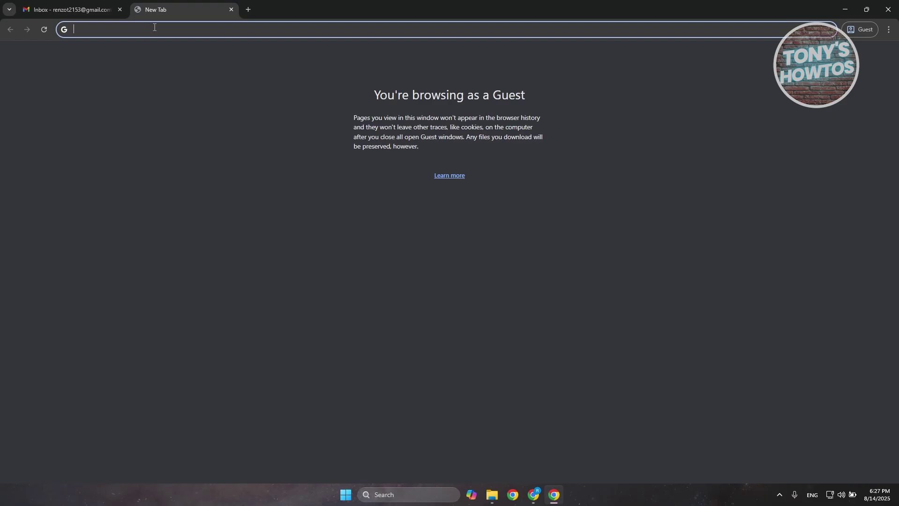
key("ctrl+v")
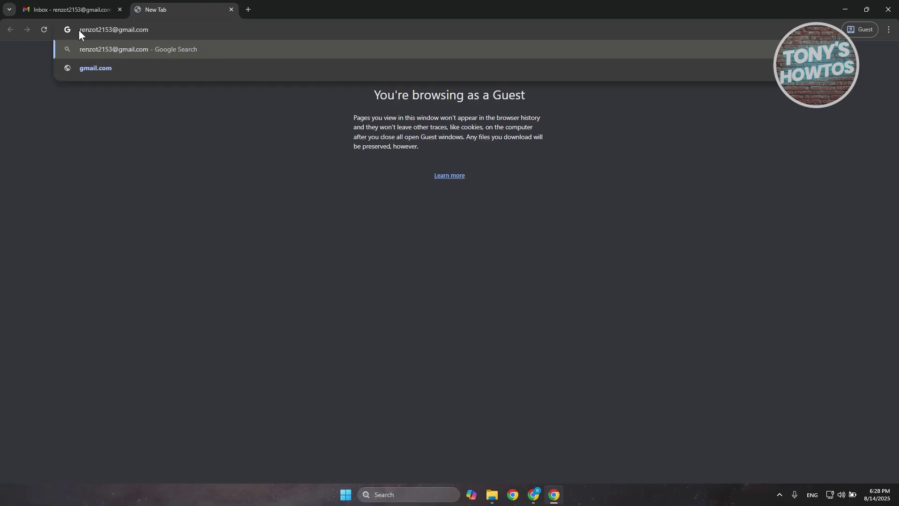
left_click(114, 29)
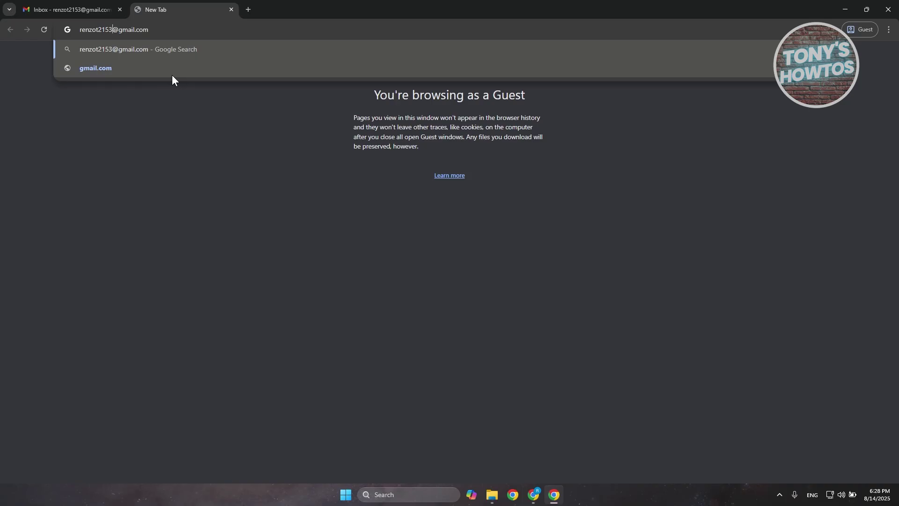
type("+")
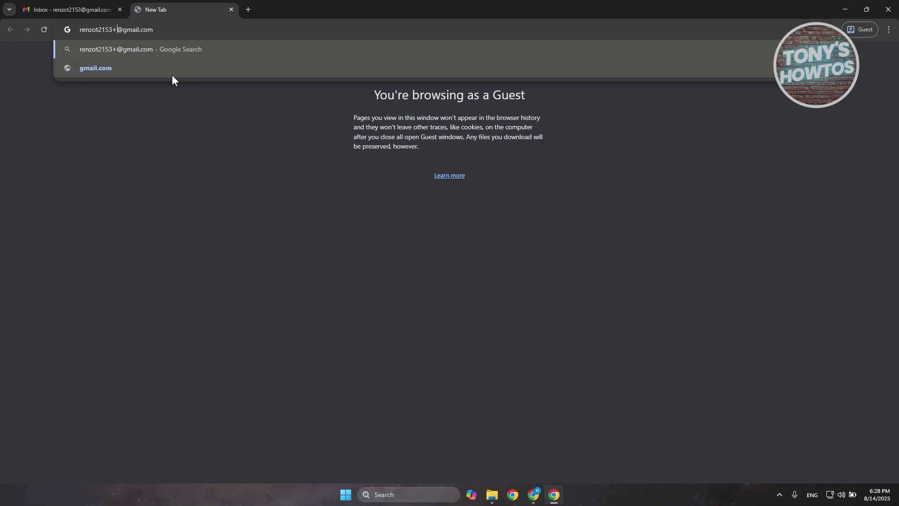
type("first")
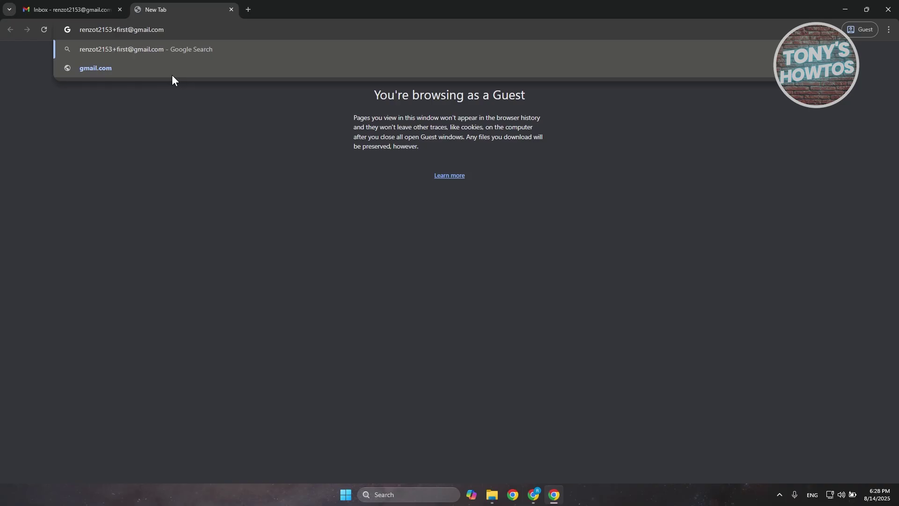
type("email")
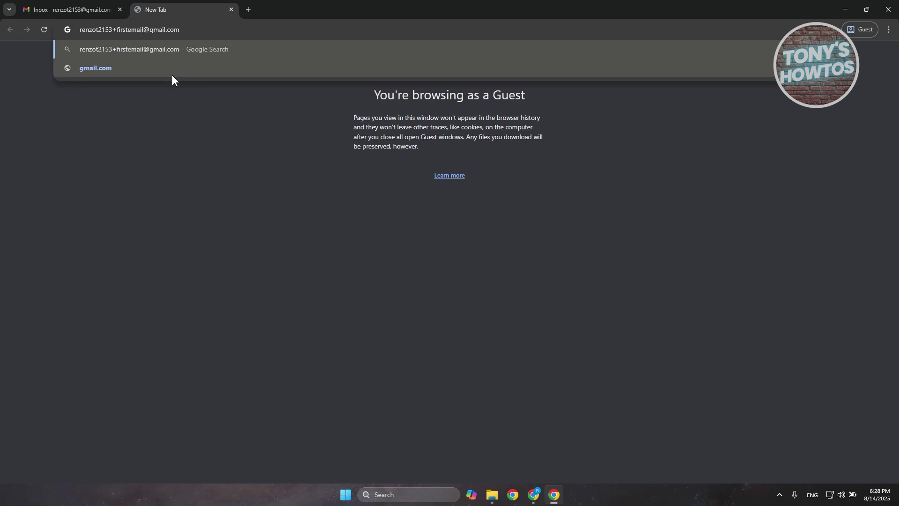
key("ctrl+a")
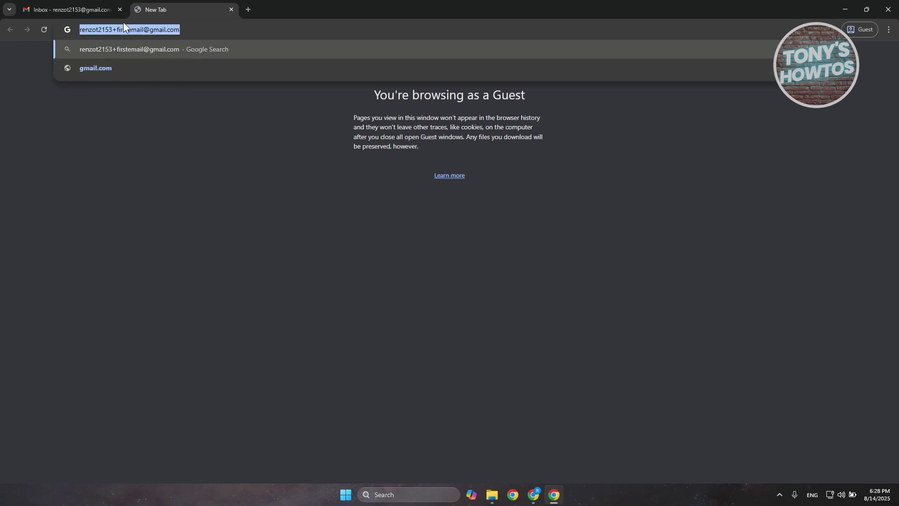
left_click(96, 9)
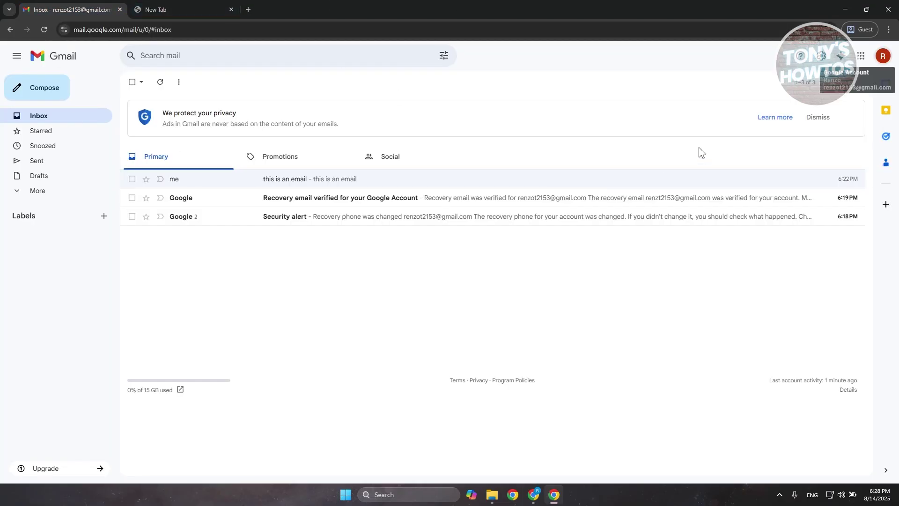
Compose and send an email to the pasted +firstemail alias with 'first test' as subject and body.
left_click(44, 97)
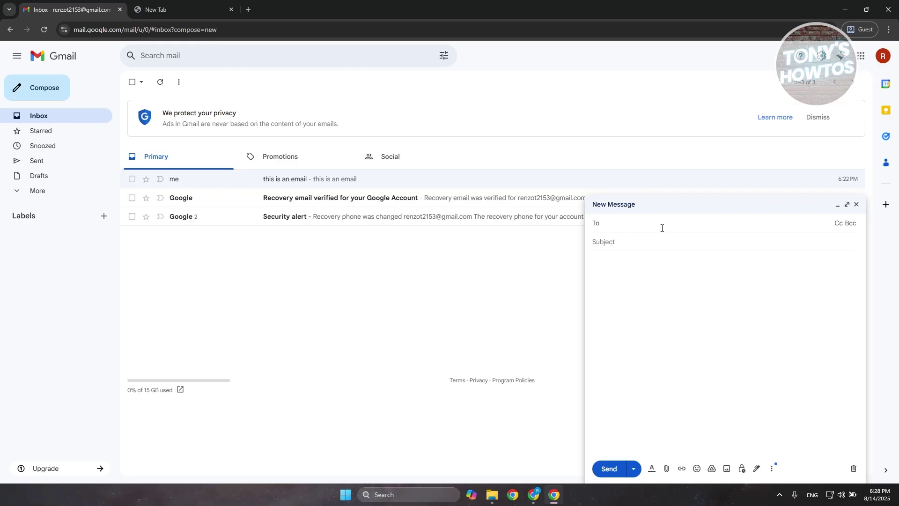
key("ctrl+v")
left_click(641, 251)
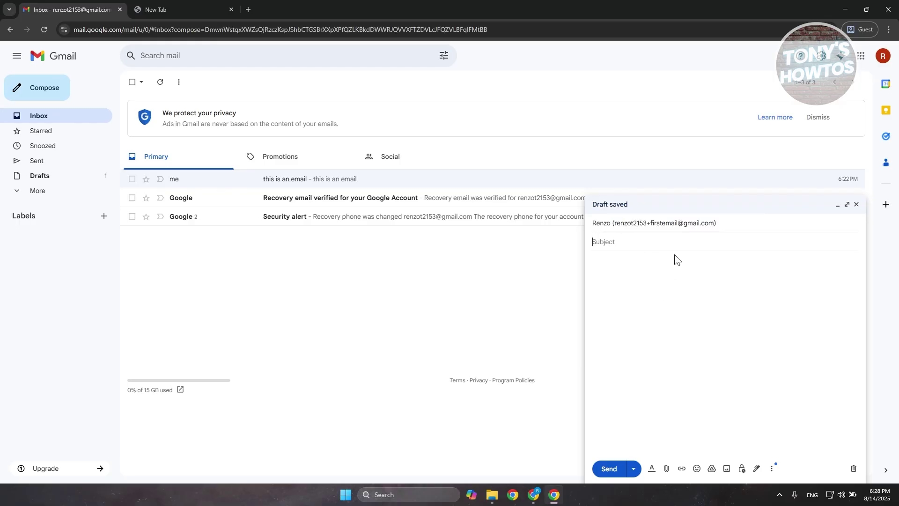
type("first test")
key("ctrl+a")
key("ctrl+c")
left_click(666, 284)
key("ctrl+v")
left_click(608, 468)
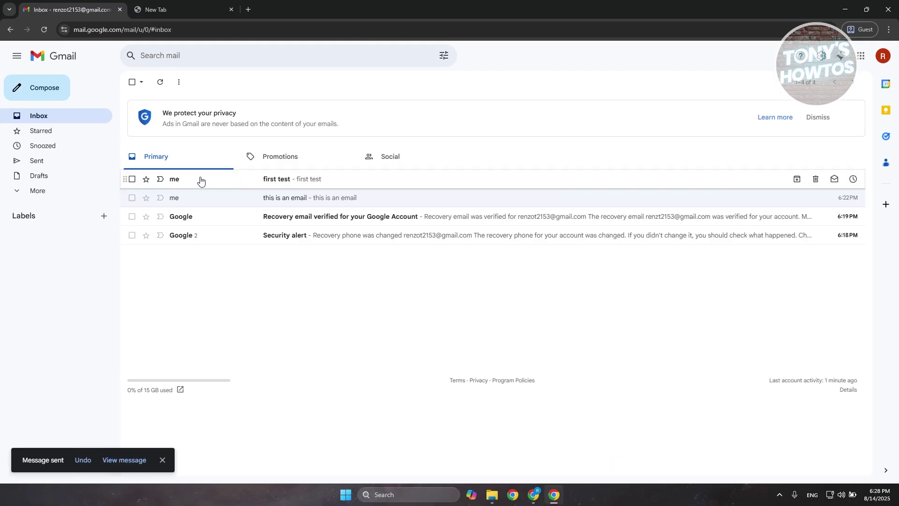
Open the 'first test' email and select its recipient line to see which alias received it.
left_click(354, 187)
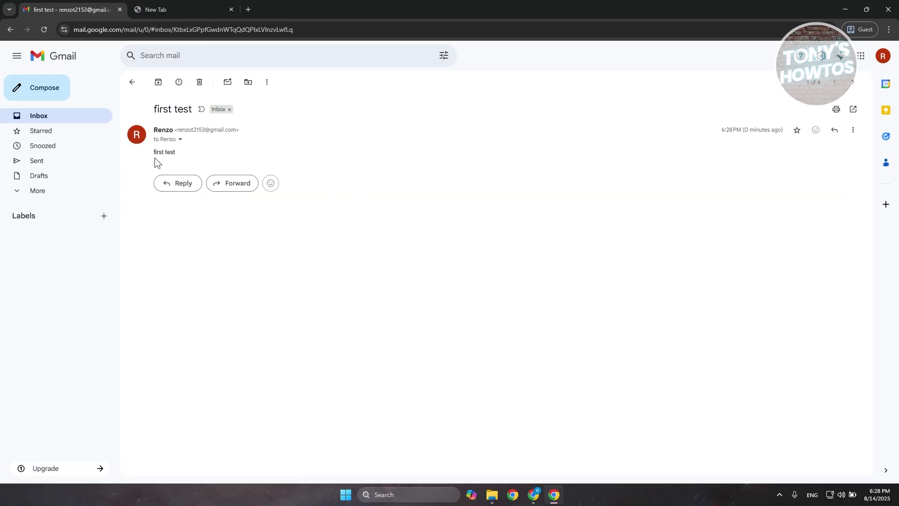
left_click(180, 142)
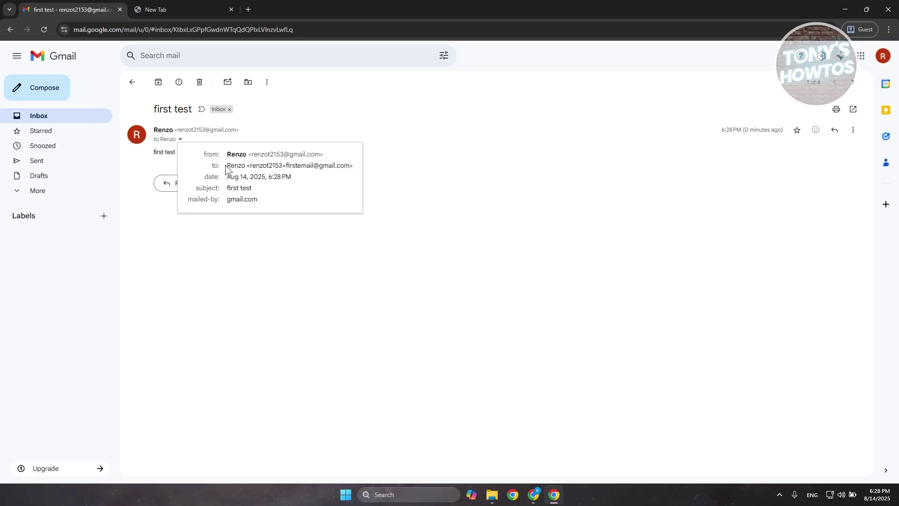
left_click_drag(226, 165, 353, 168)
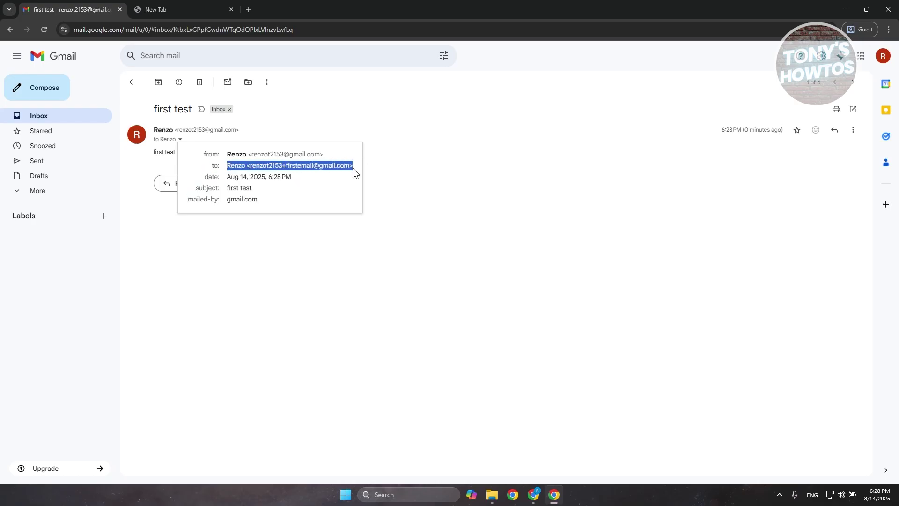
left_click(53, 116)
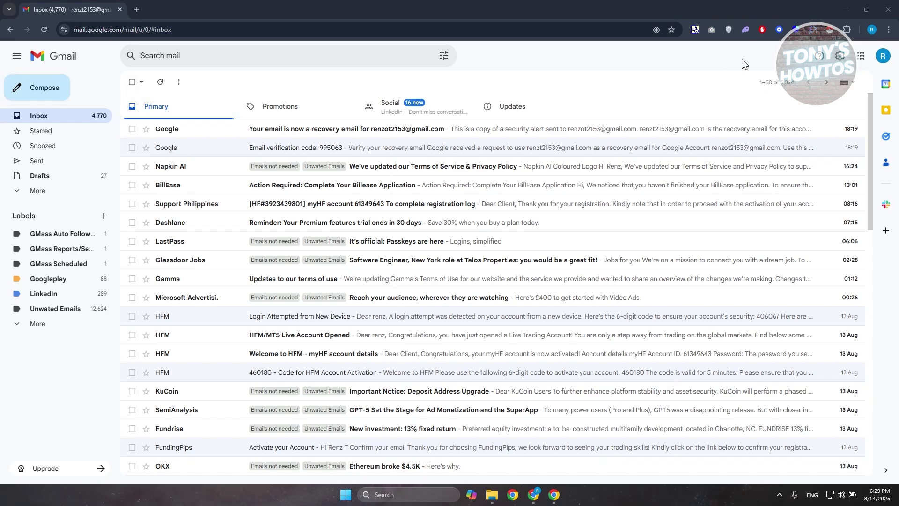
Copy the account address from the avatar panel and paste it as a new email's recipient.
left_click(878, 58)
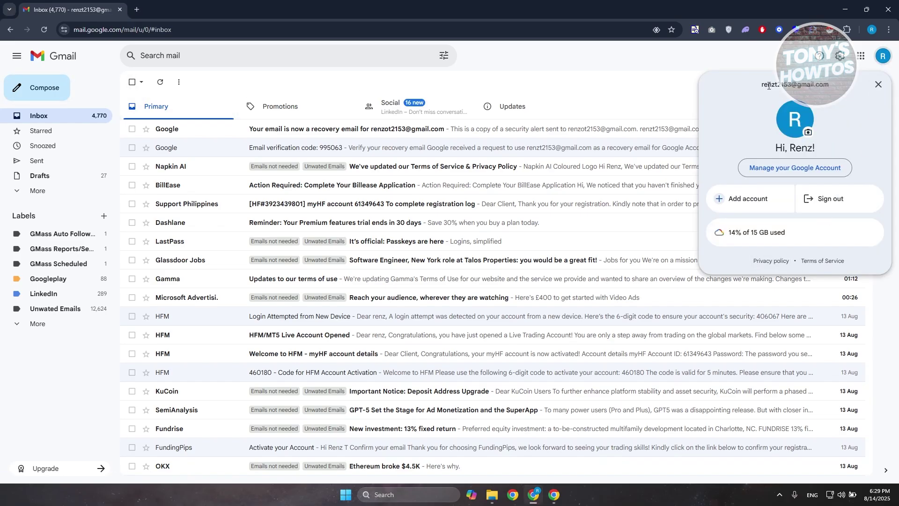
left_click_drag(757, 84, 855, 83)
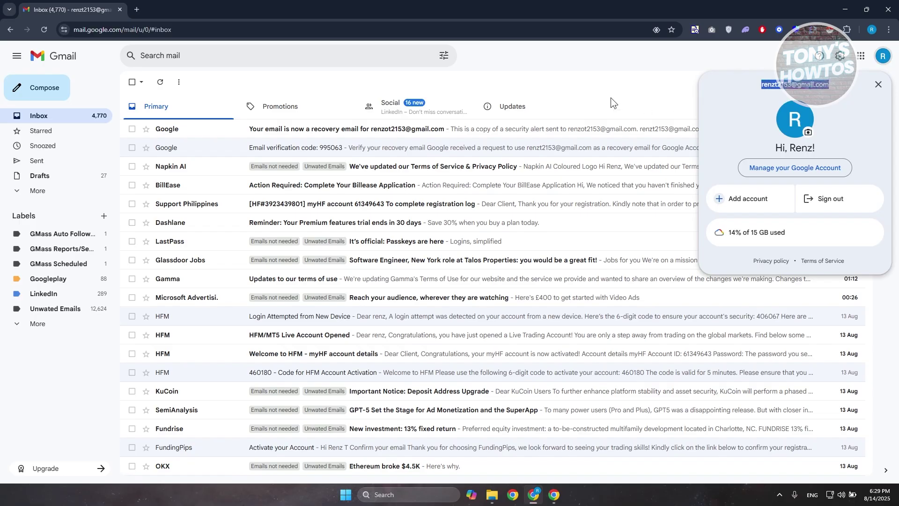
left_click(18, 92)
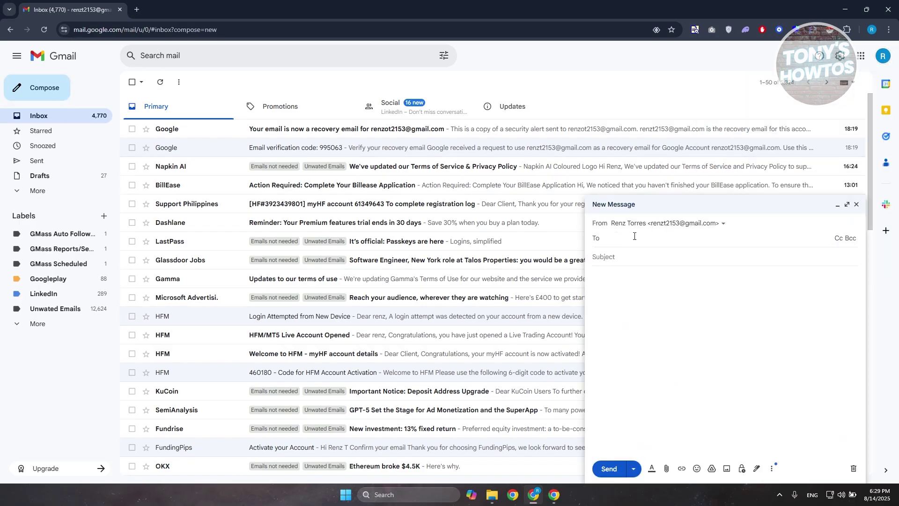
key("ctrl+v")
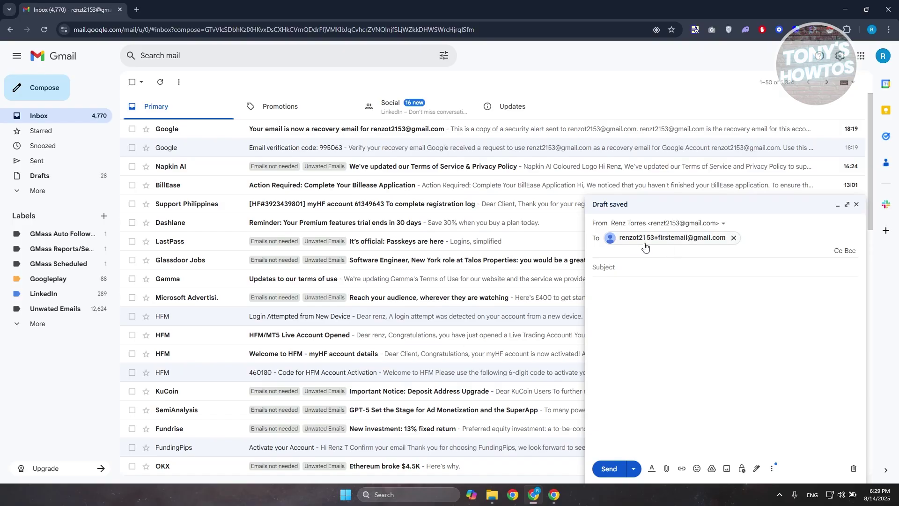
Enter 'test one' as both subject and body, then send the email.
mouse_move(664, 243)
left_click(638, 267)
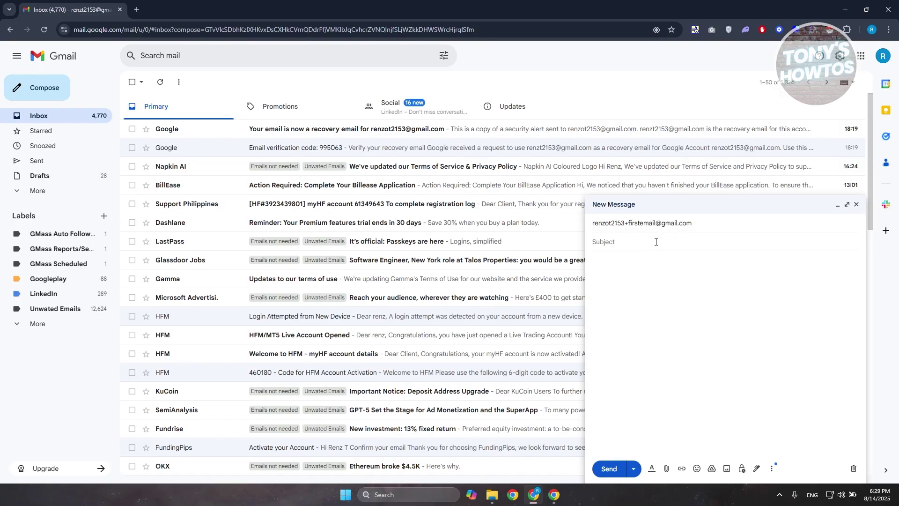
type("test one")
key("ctrl+a")
key("ctrl+c")
left_click(640, 437)
key("ctrl+v")
left_click(616, 466)
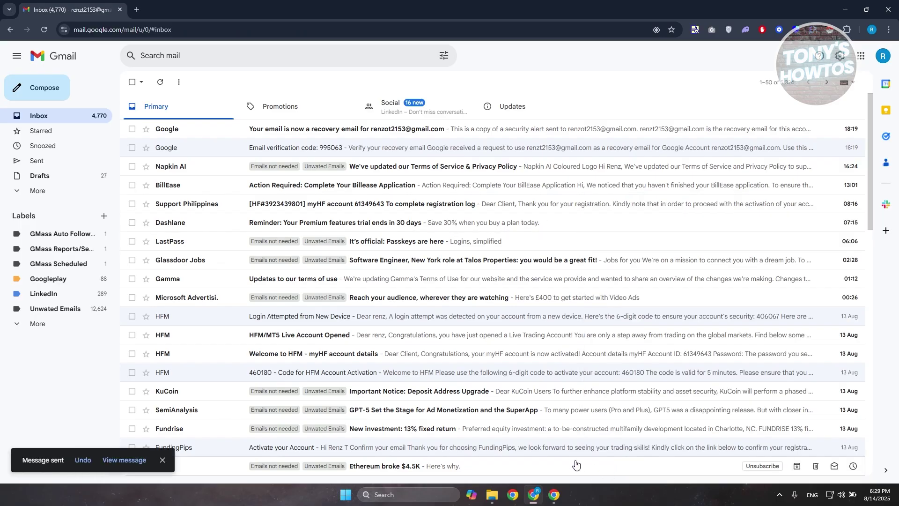
In the guest window, open 'test one' and select its +firstemail recipient address.
left_click(553, 495)
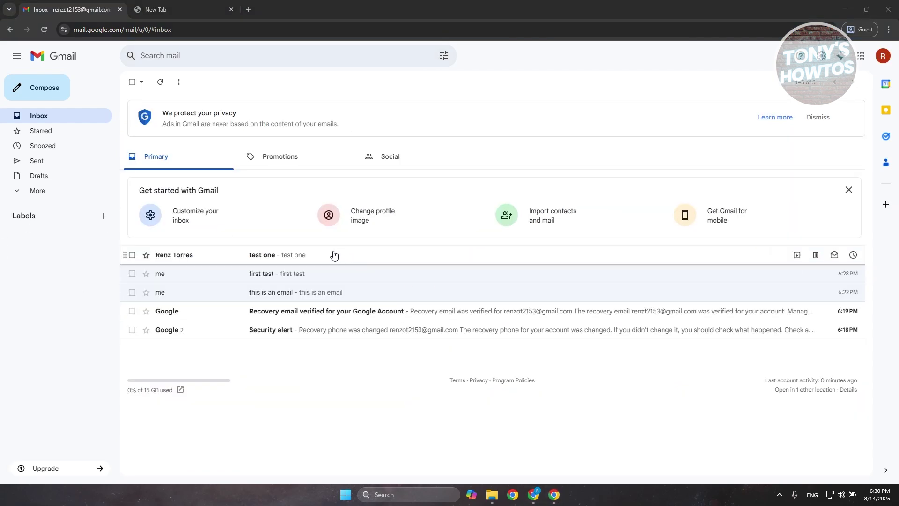
left_click(333, 254)
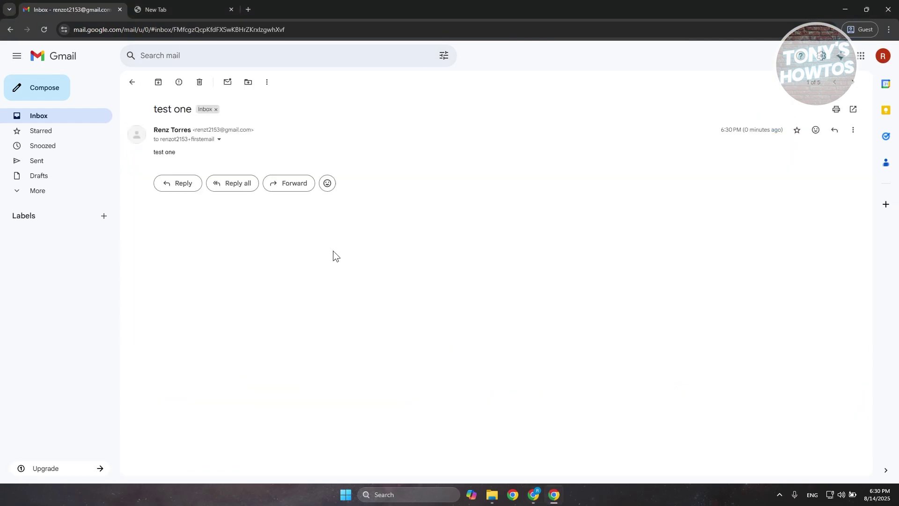
left_click(220, 140)
left_click_drag(264, 167, 367, 168)
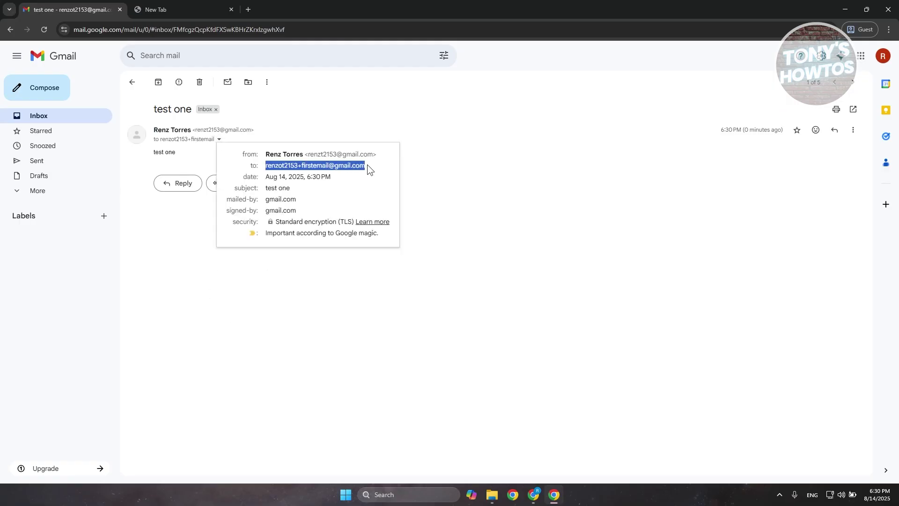
left_click(309, 339)
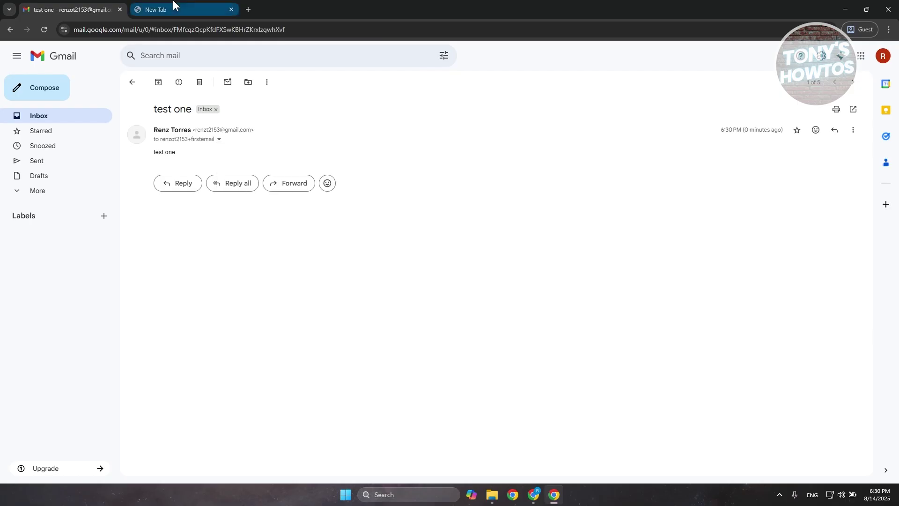
In the new tab, change the alias tag from first to second and select the +secondemail address.
left_click(173, 5)
left_click(126, 30)
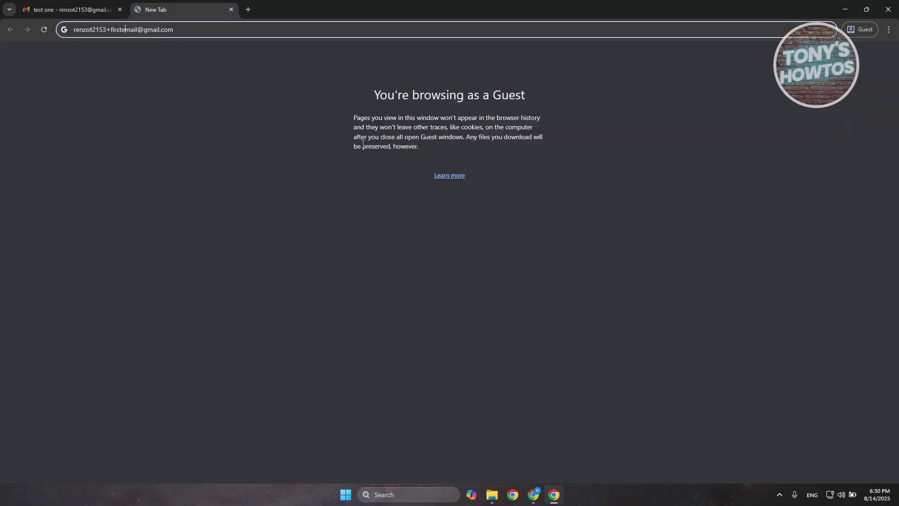
key("BackSpace")
key("BackSpace")
key("BackSpace")
key("BackSpace")
key("BackSpace")
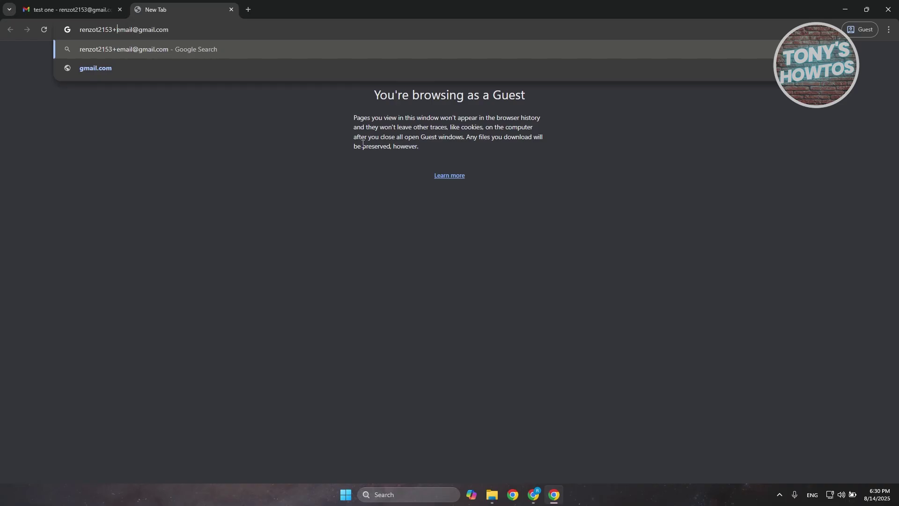
type("second")
left_click_drag(362, 144, 422, 181)
key("ctrl+a")
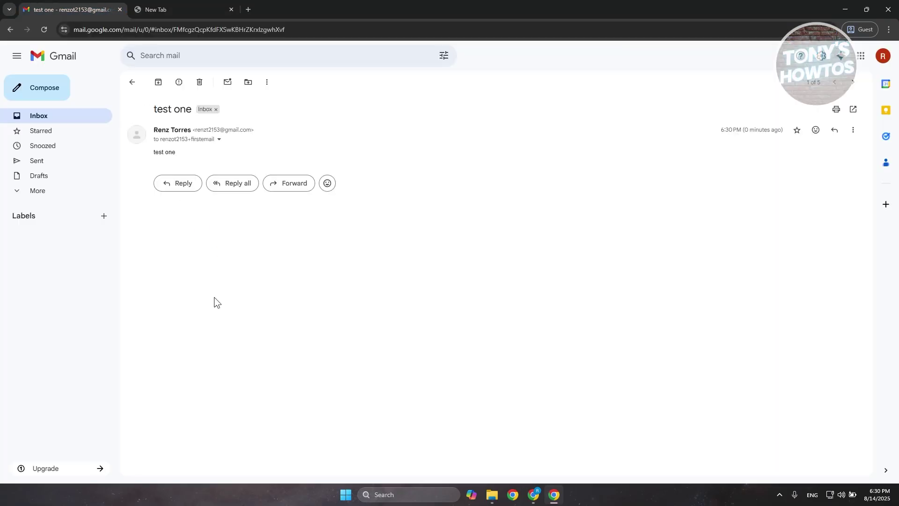
Start a new email to the +secondemail alias with the subject 'test second'.
left_click(60, 118)
left_click(42, 88)
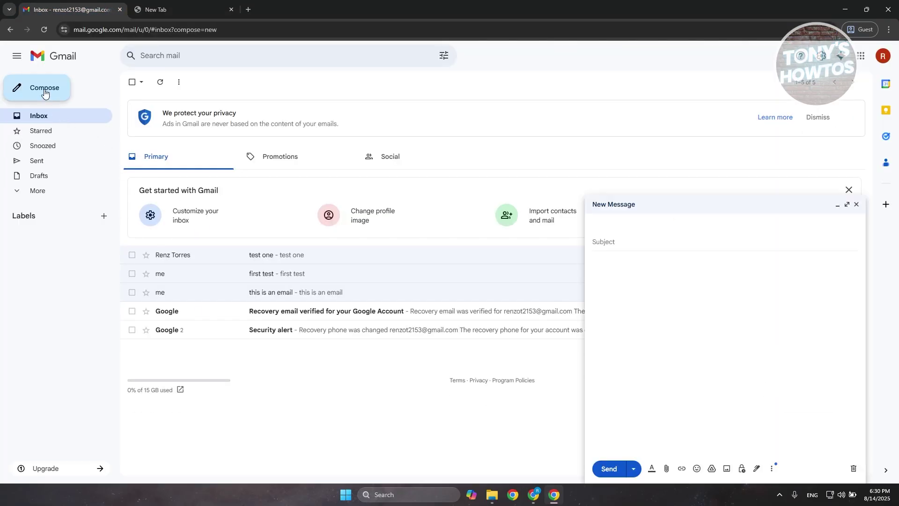
key("ctrl+v")
left_click(627, 243)
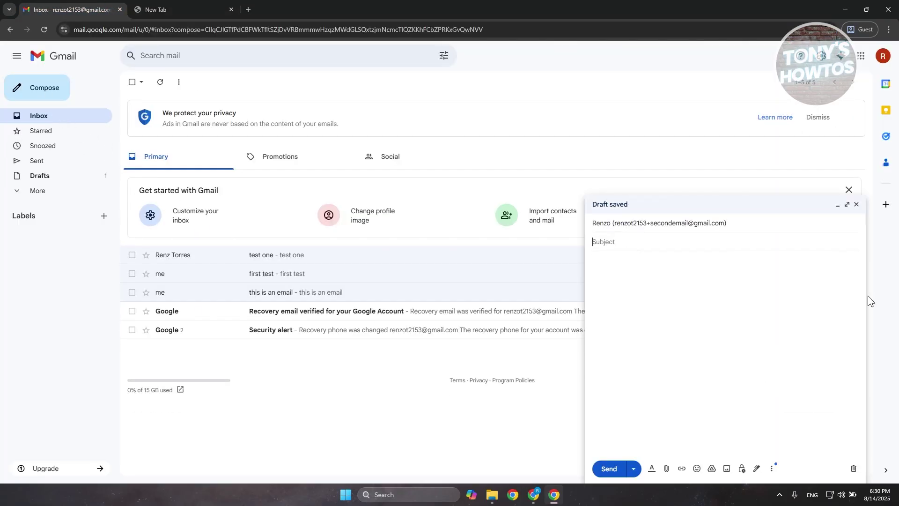
type("test second")
key("ctrl+a")
key("BackSpace")
Put 'test second' in the subject and body, send it, and open the arrived message.
left_click(682, 262)
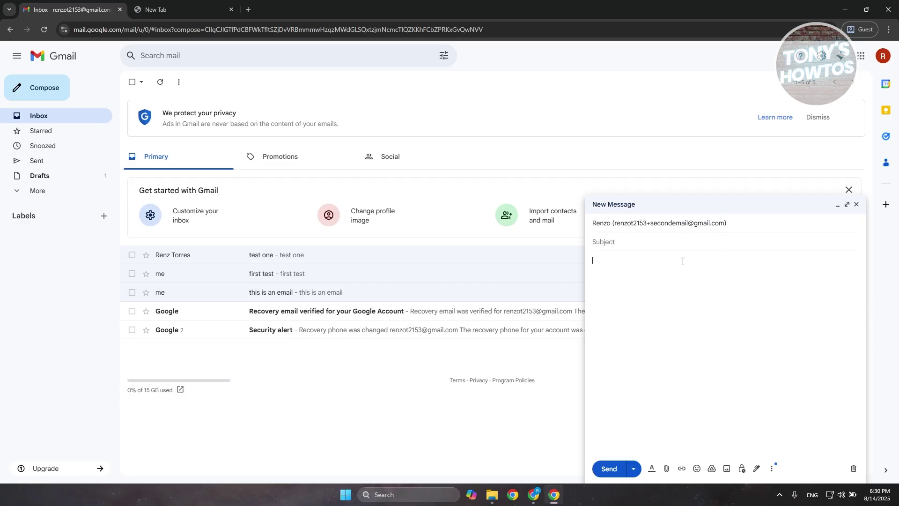
left_click(653, 252)
key("ctrl+v")
left_click(654, 262)
key("ctrl+v")
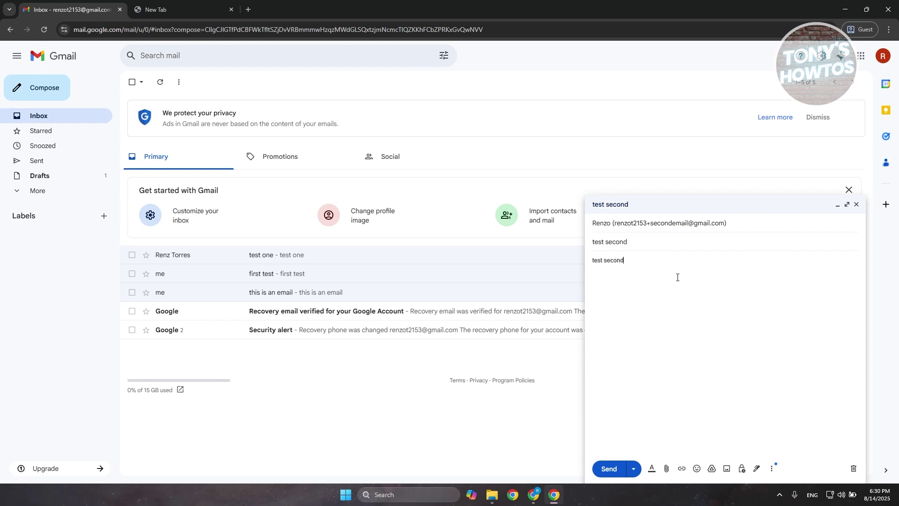
left_click(617, 468)
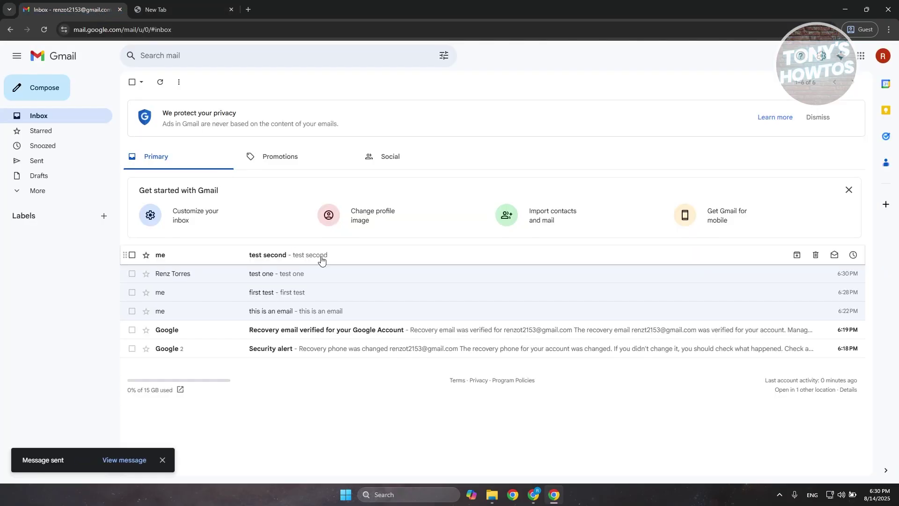
left_click(321, 257)
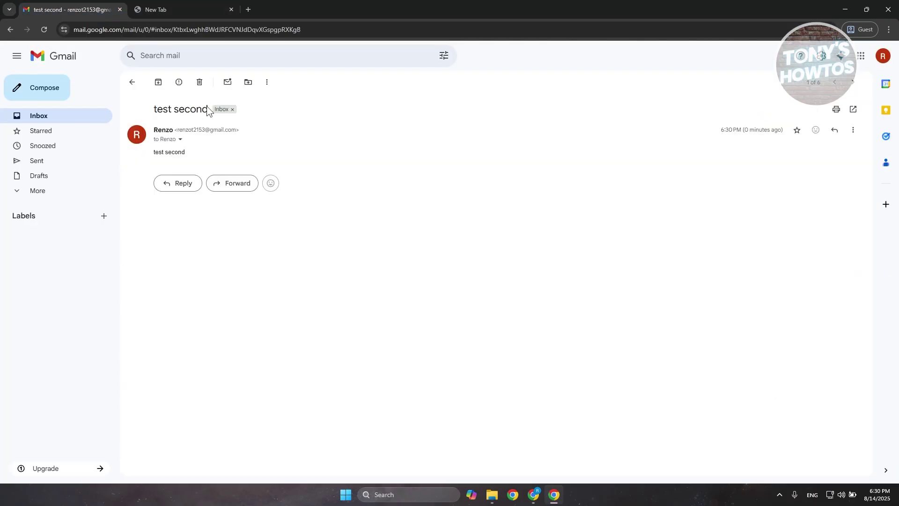
left_click(56, 120)
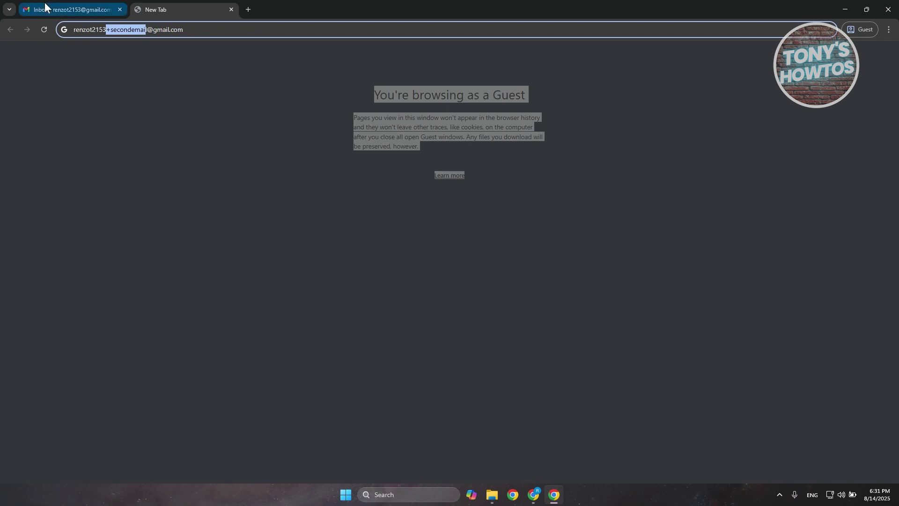
Switch back to the Gmail tab, where the inbox is topped by the test second email.
left_click(70, 7)
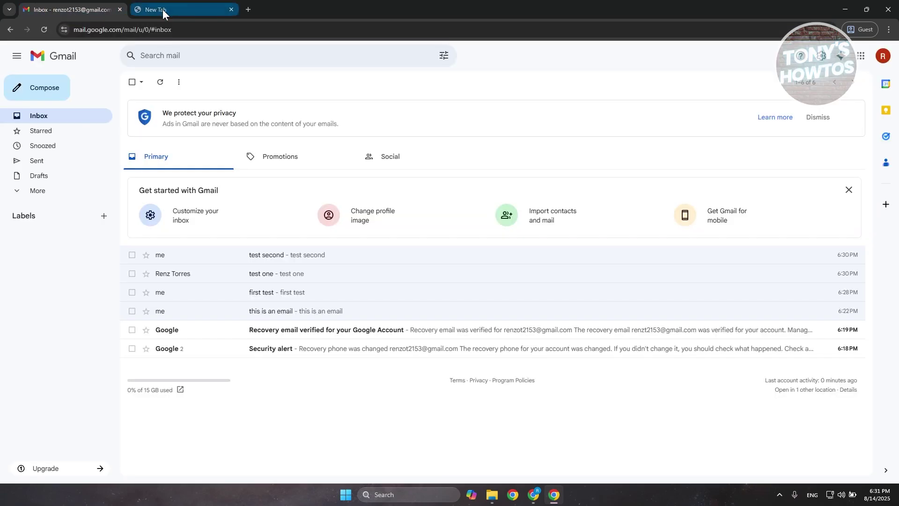